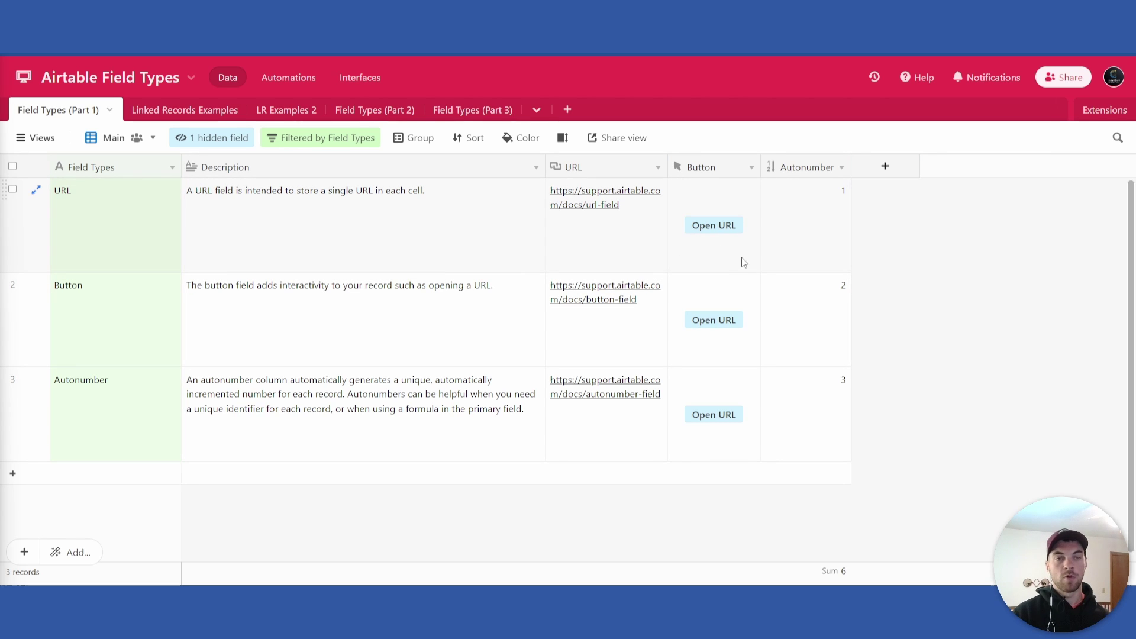
Switch the base to the URL view
{"action": "left_click", "coordinate": [42, 143]}
{"action": "left_click", "coordinate": [56, 229]}
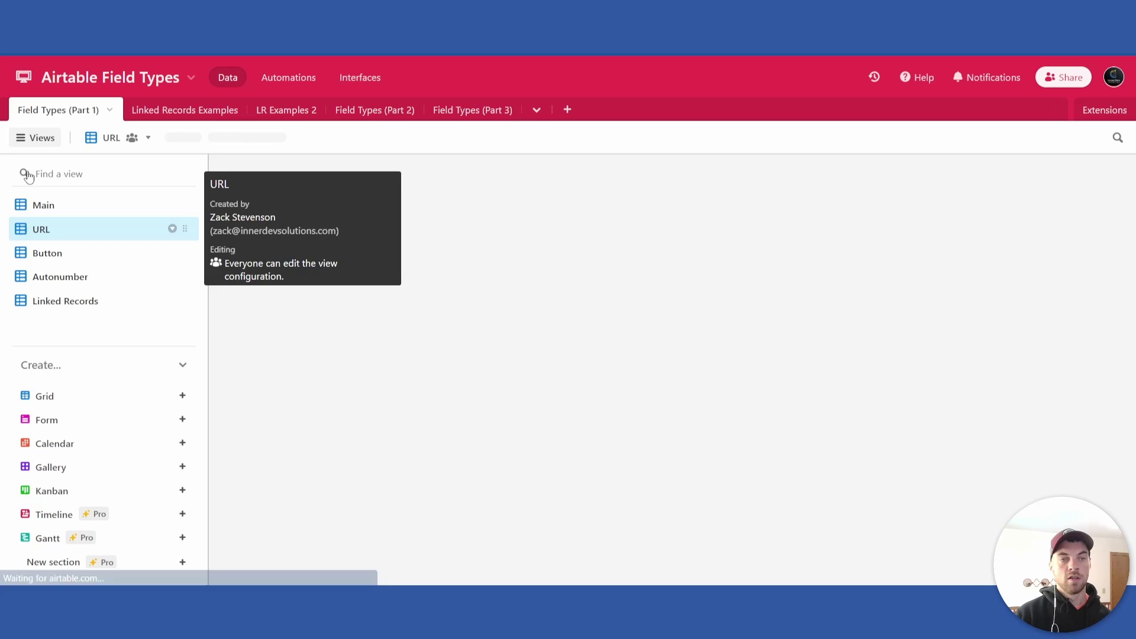
{"action": "left_click", "coordinate": [37, 139]}
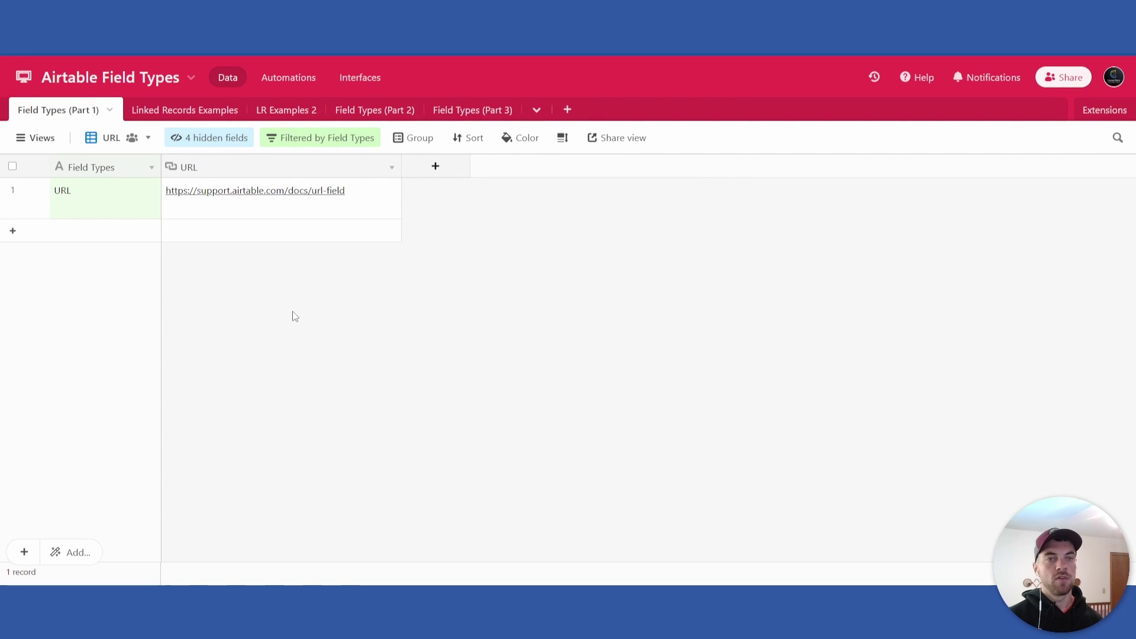
Add a URL-type field named URL 2 and enter example.com in record 1's cell
{"action": "left_click", "coordinate": [438, 170]}
{"action": "key", "text": "Tab"}
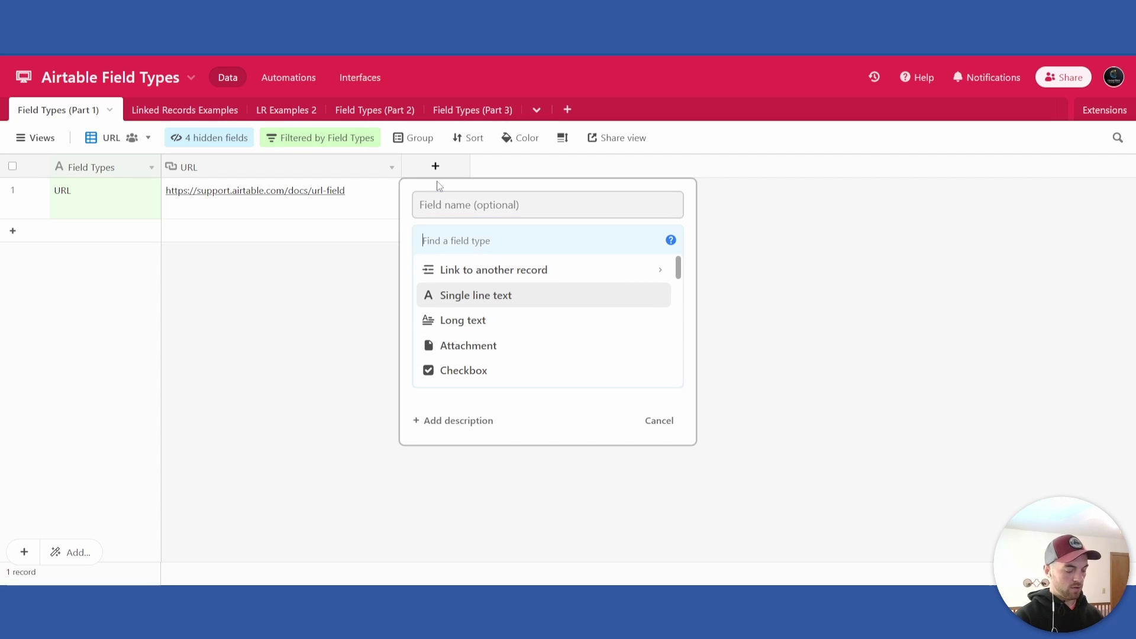
{"action": "type", "text": "url"}
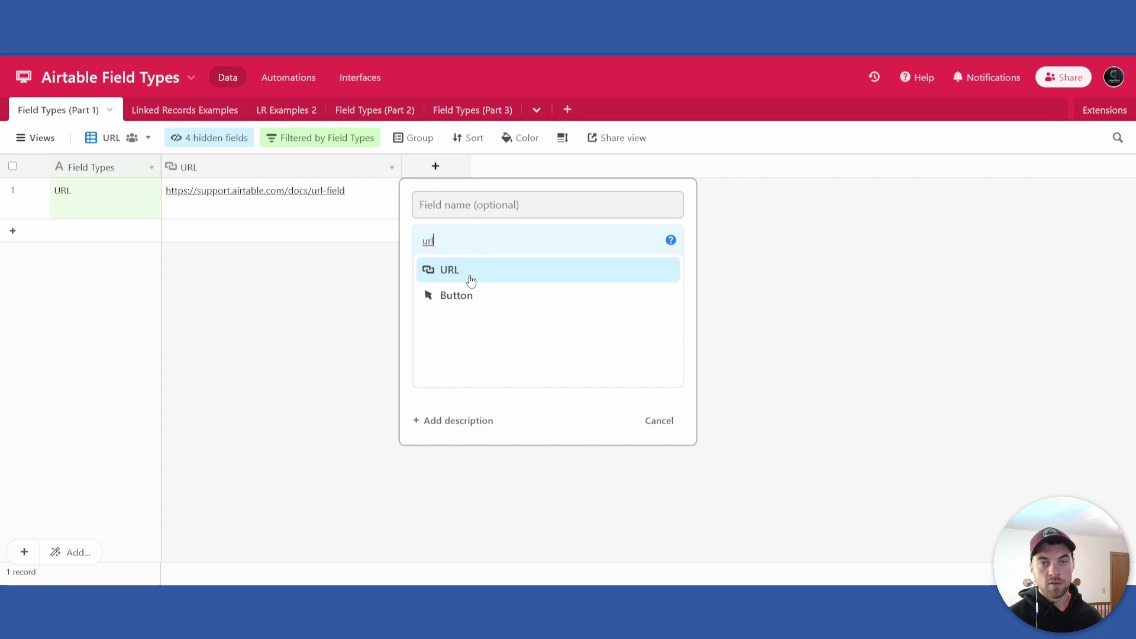
{"action": "left_click", "coordinate": [469, 277]}
{"action": "left_click", "coordinate": [651, 304]}
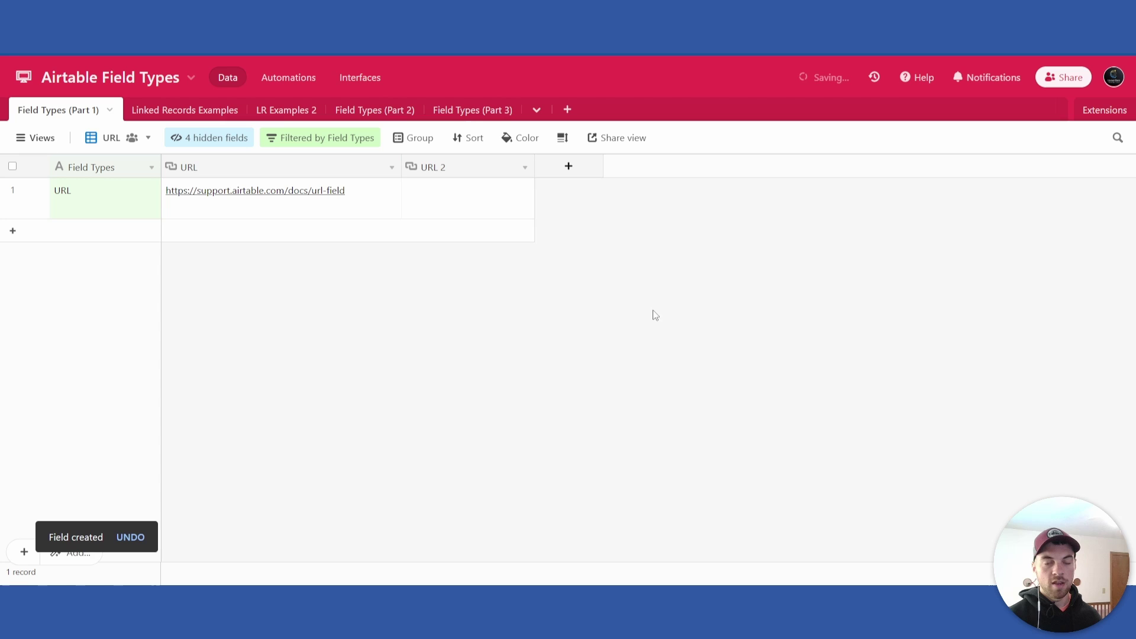
{"action": "left_click", "coordinate": [440, 214]}
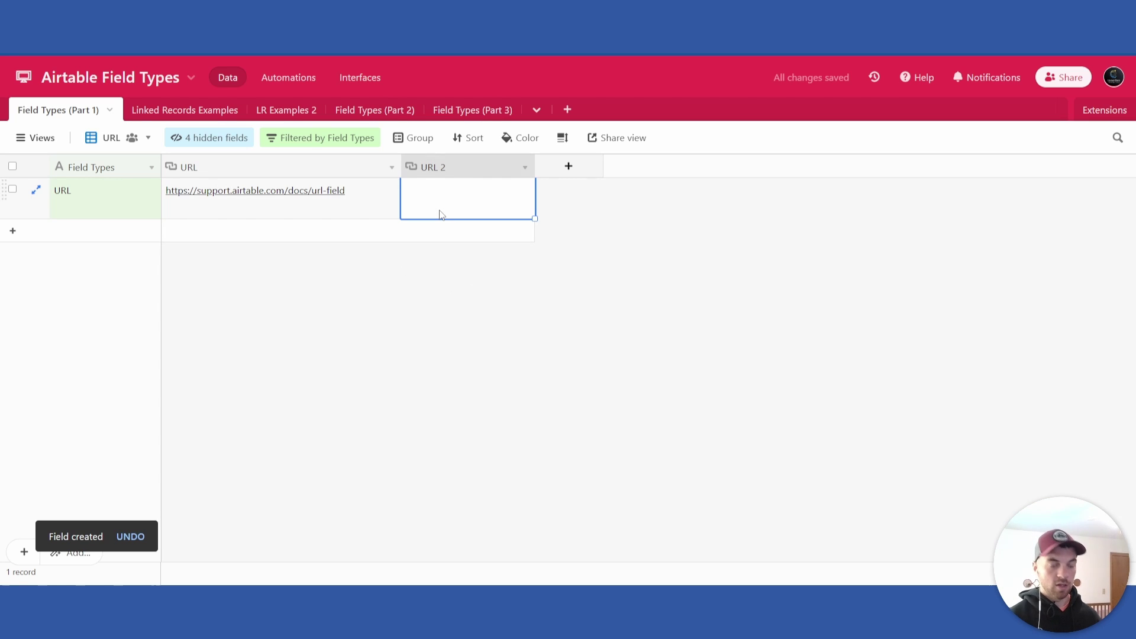
{"action": "type", "text": "example.com"}
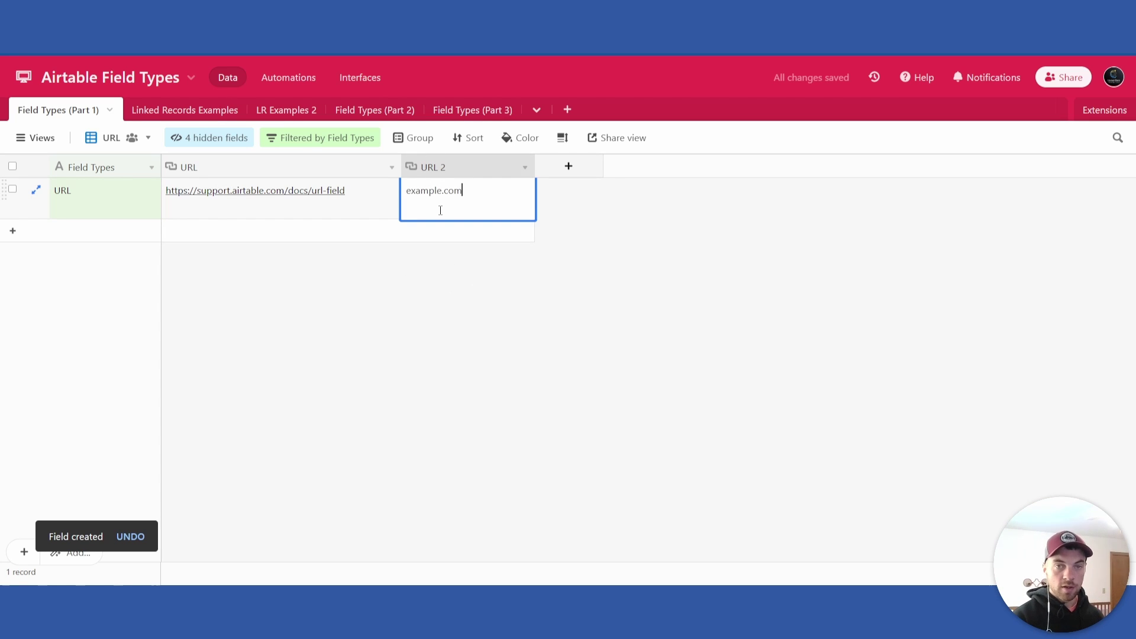
Save example.com as a link, check it opens the Example Domain page, then close that tab
{"action": "left_click", "coordinate": [384, 284]}
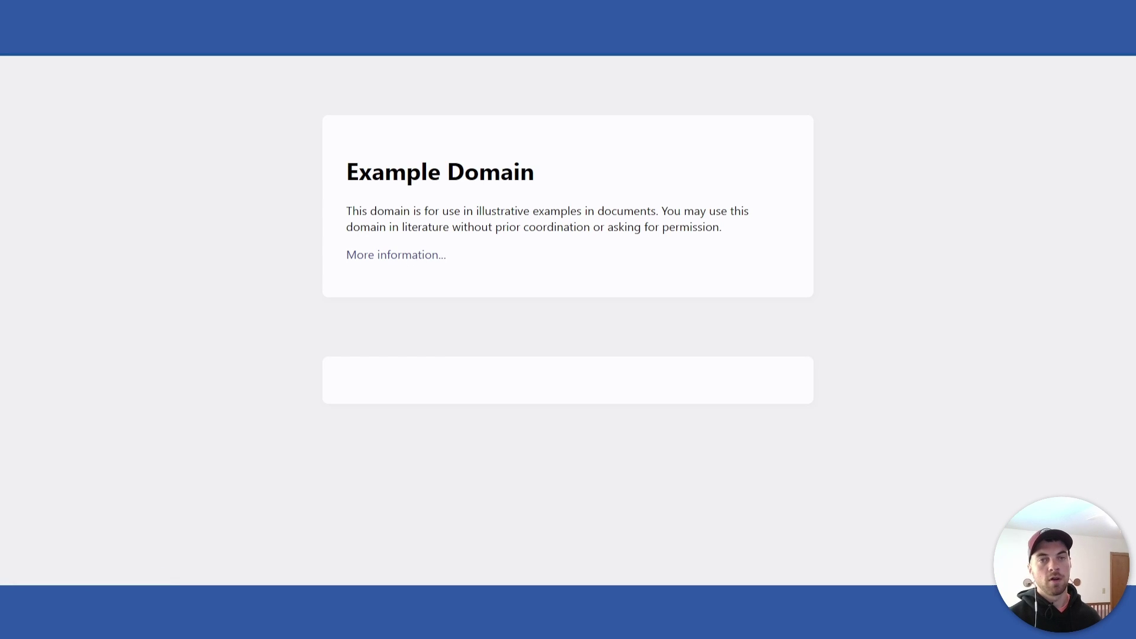
{"action": "key", "text": "ctrl+w"}
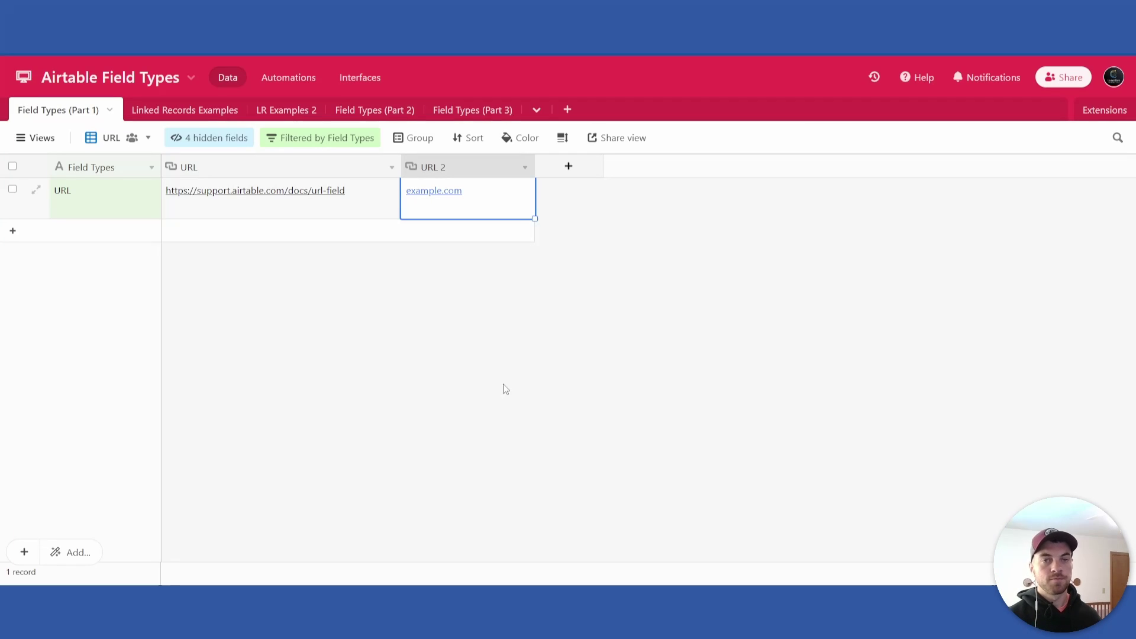
Delete the test URL 2 field from its column header menu
{"action": "right_click", "coordinate": [500, 169]}
{"action": "left_click", "coordinate": [474, 492]}
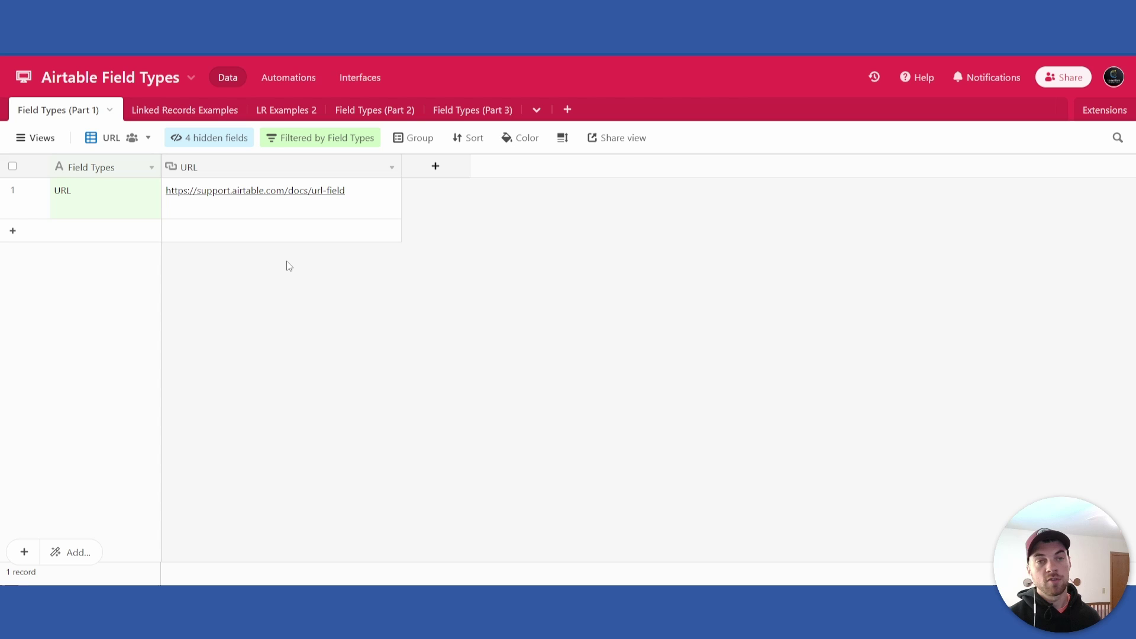
Select the Button view, then close the Button field help page that opened
{"action": "mouse_move", "coordinate": [38, 145]}
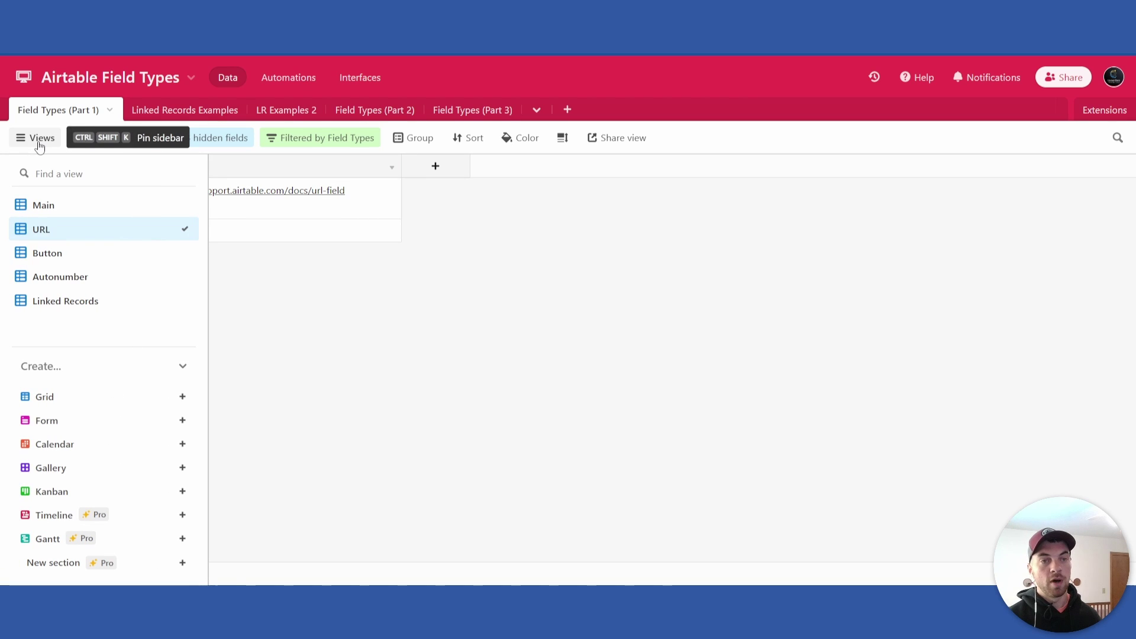
{"action": "left_click", "coordinate": [51, 253]}
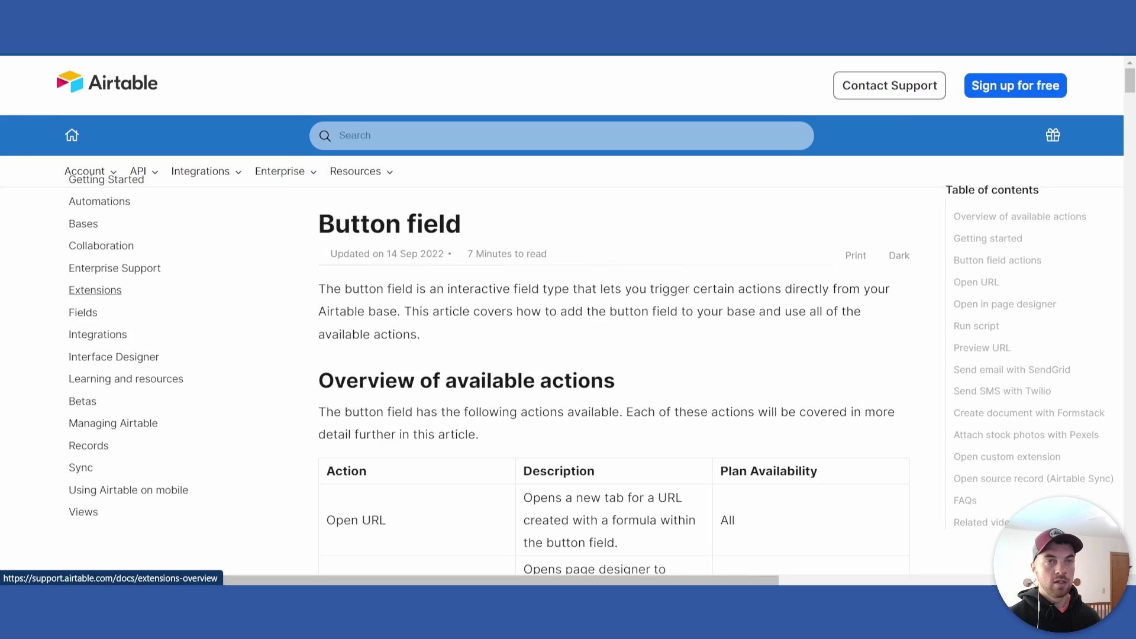
{"action": "key", "text": "ctrl+w"}
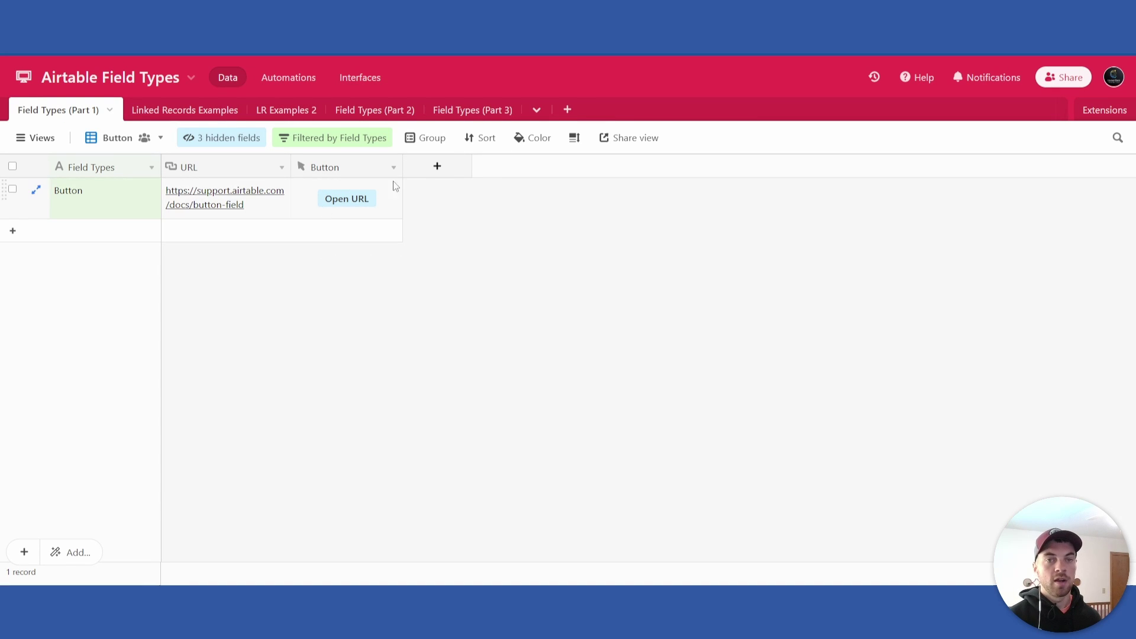
Start a new Button field labelled Website with a solid orange button style
{"action": "left_click", "coordinate": [444, 173]}
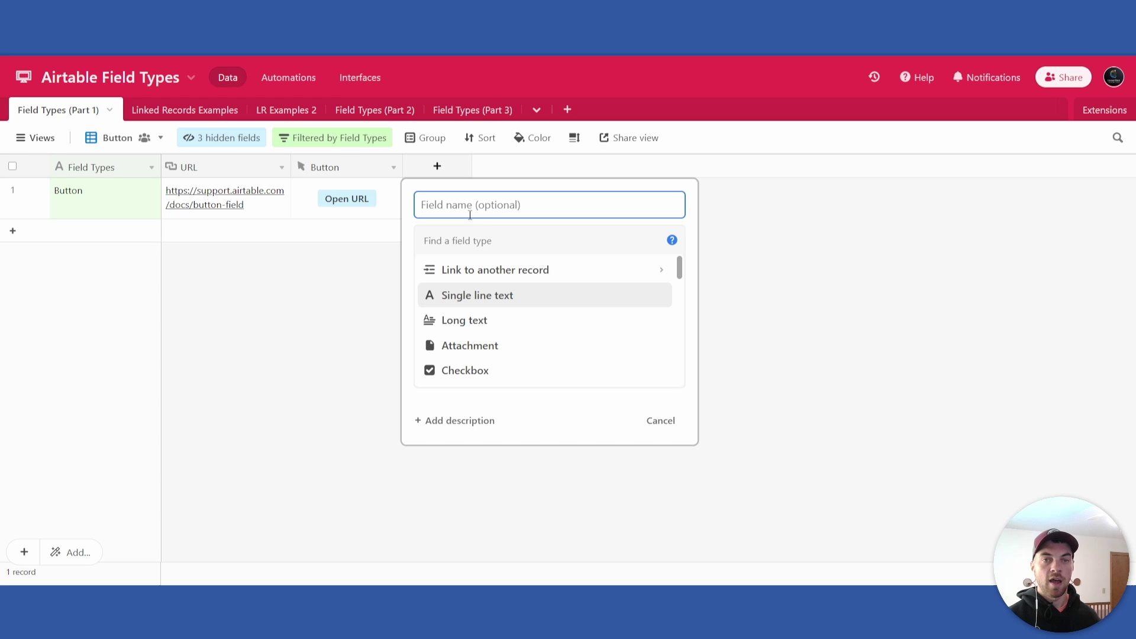
{"action": "left_click", "coordinate": [489, 237]}
{"action": "type", "text": "butn"}
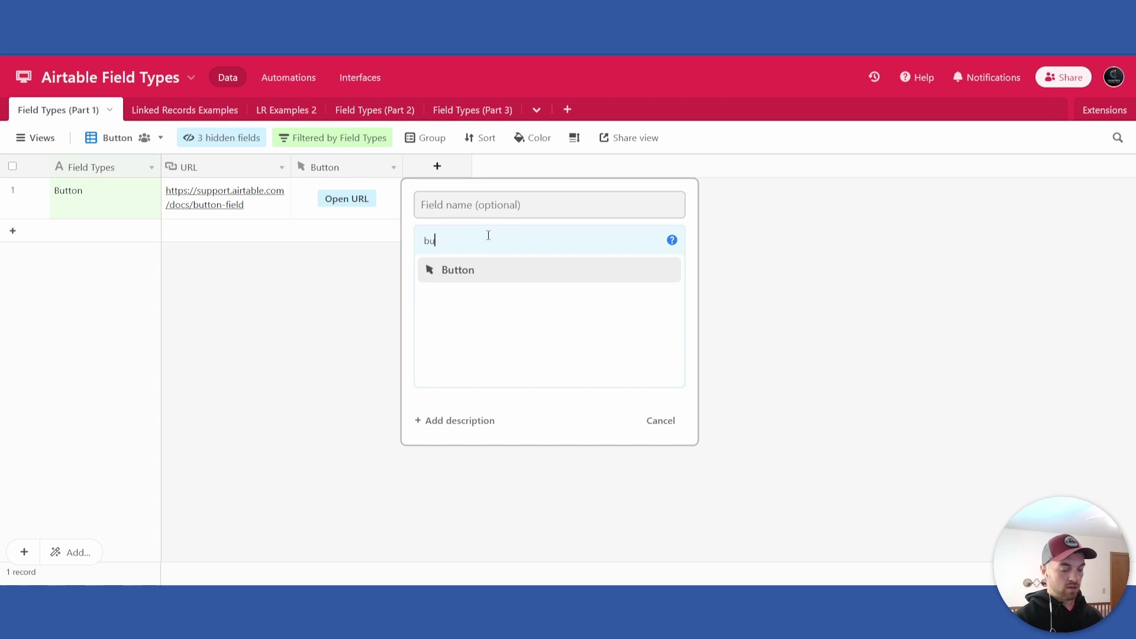
{"action": "key", "text": "BackSpace"}
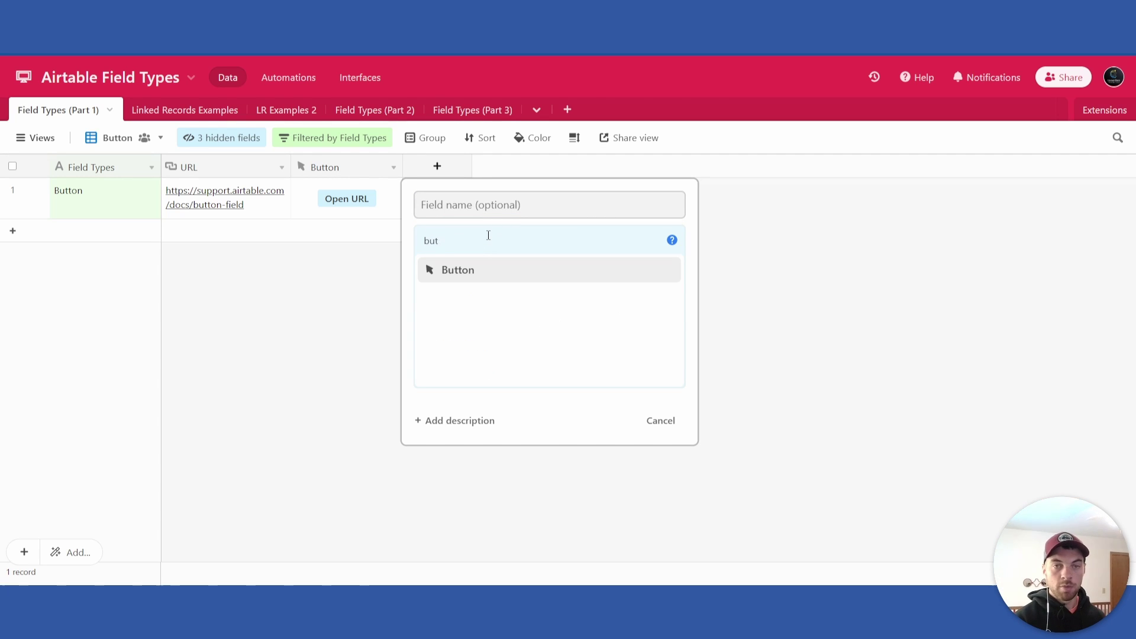
{"action": "left_click", "coordinate": [469, 270]}
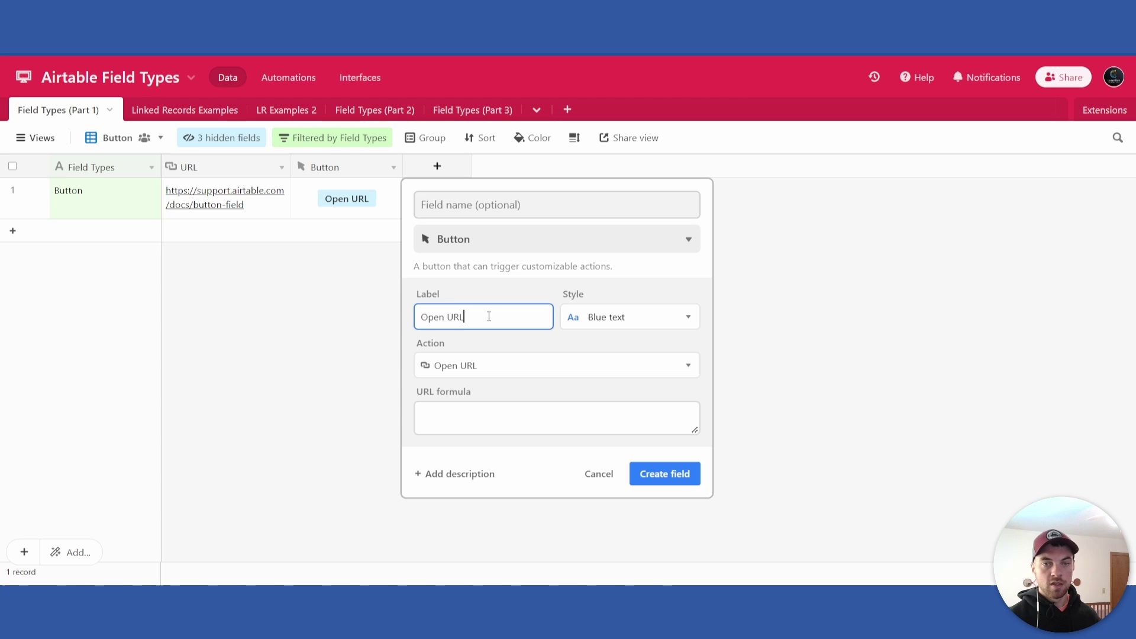
{"action": "triple_click", "coordinate": [502, 311]}
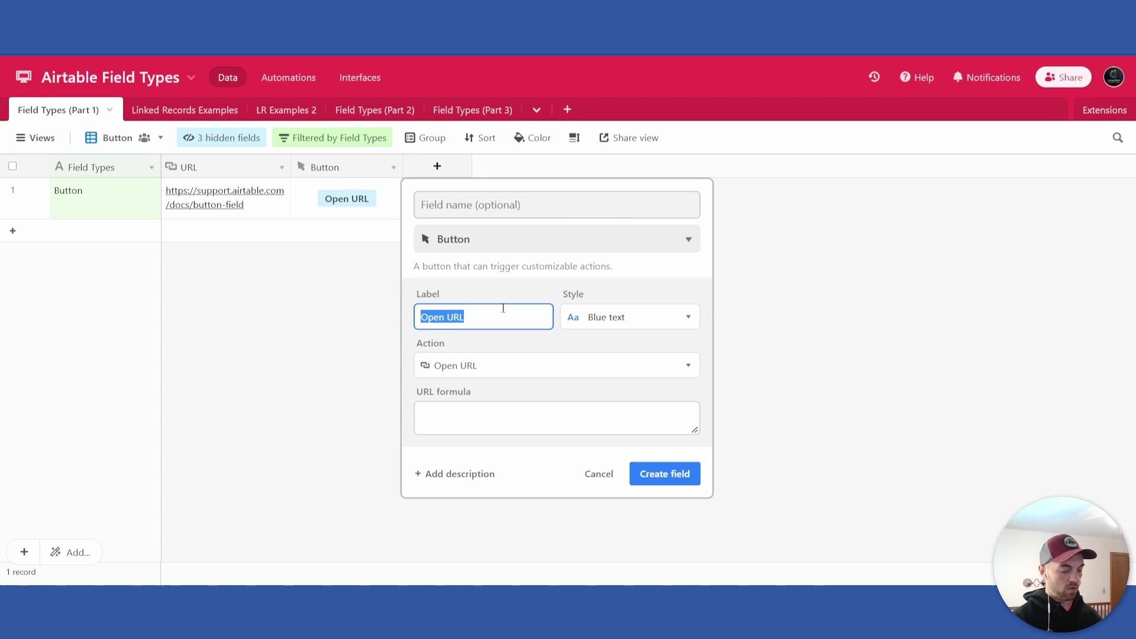
{"action": "type", "text": "Website"}
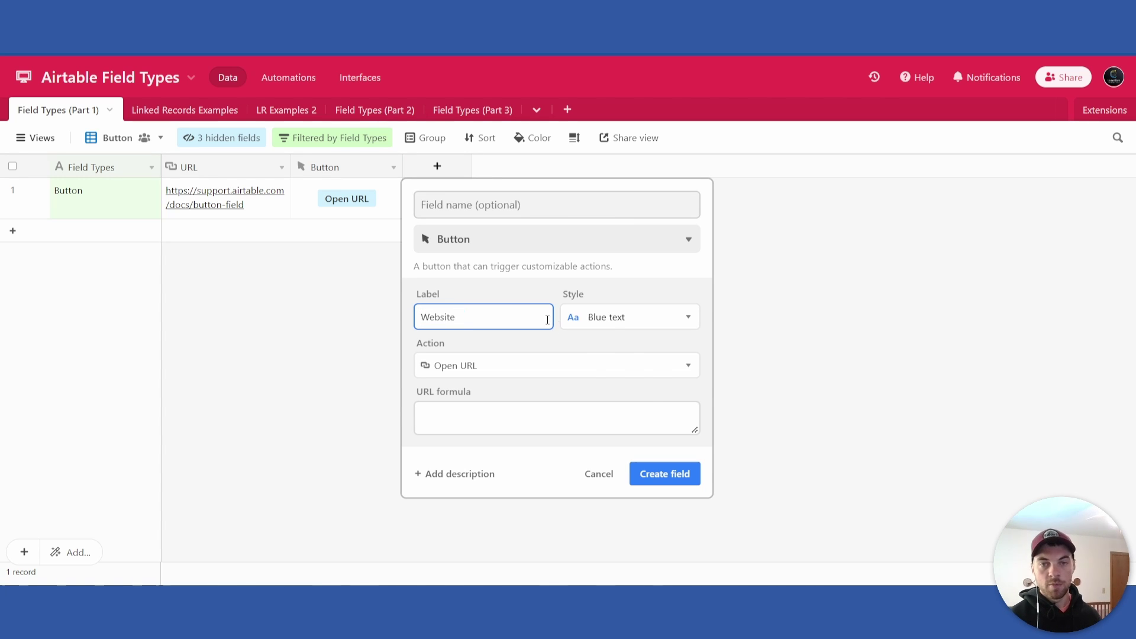
{"action": "left_click", "coordinate": [611, 319]}
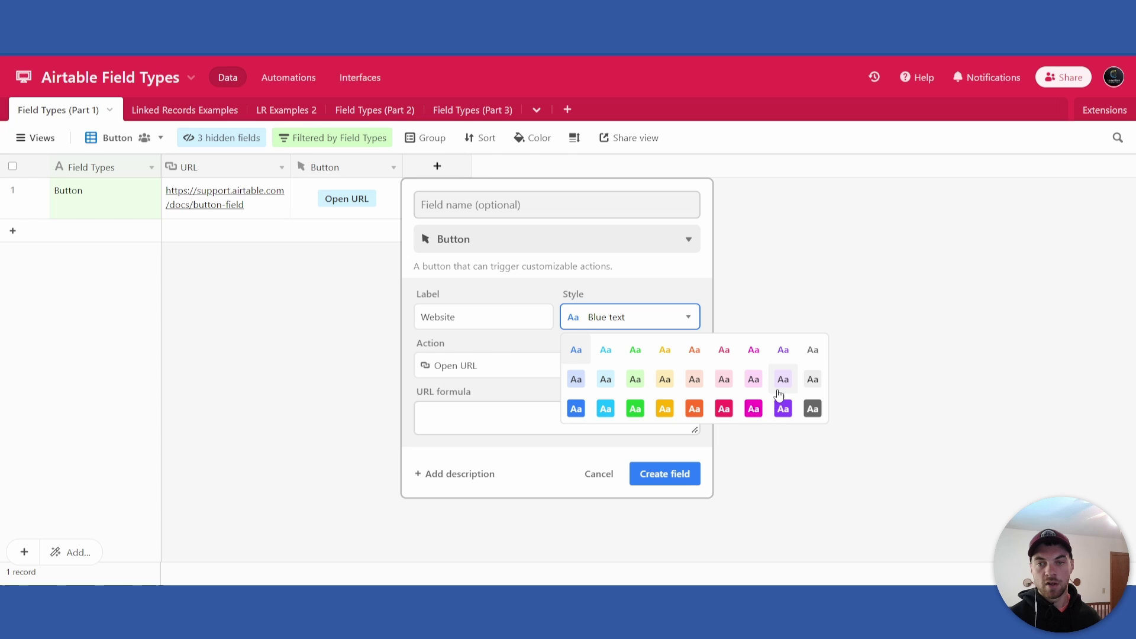
{"action": "left_click", "coordinate": [695, 413]}
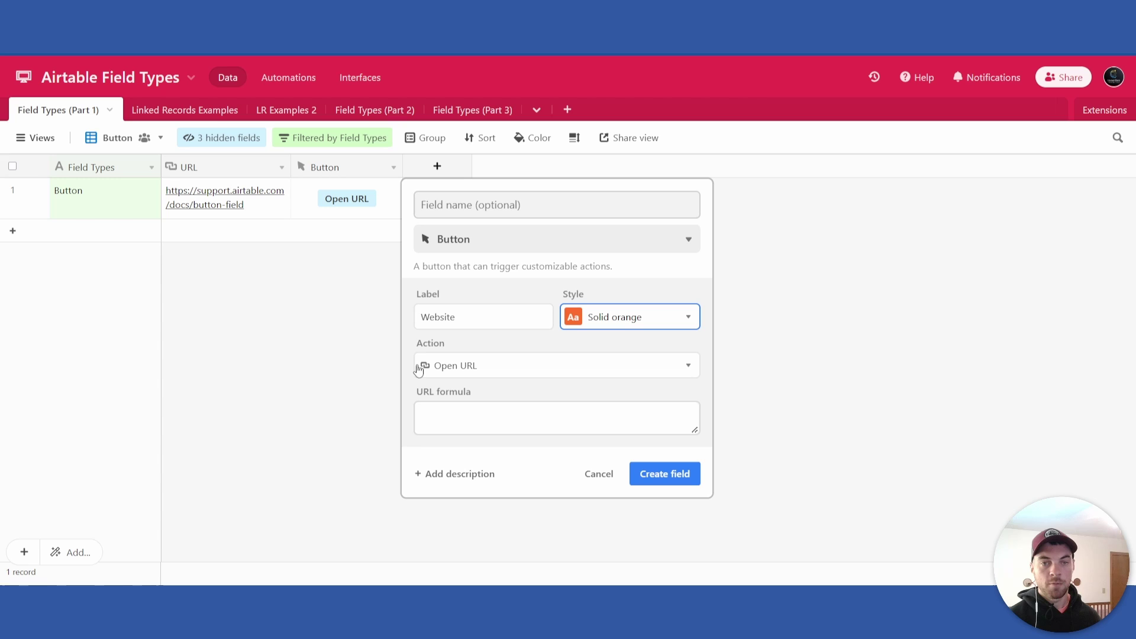
Keep Open URL as the action, set the URL formula to the URL field, and create it
{"action": "left_click", "coordinate": [455, 366]}
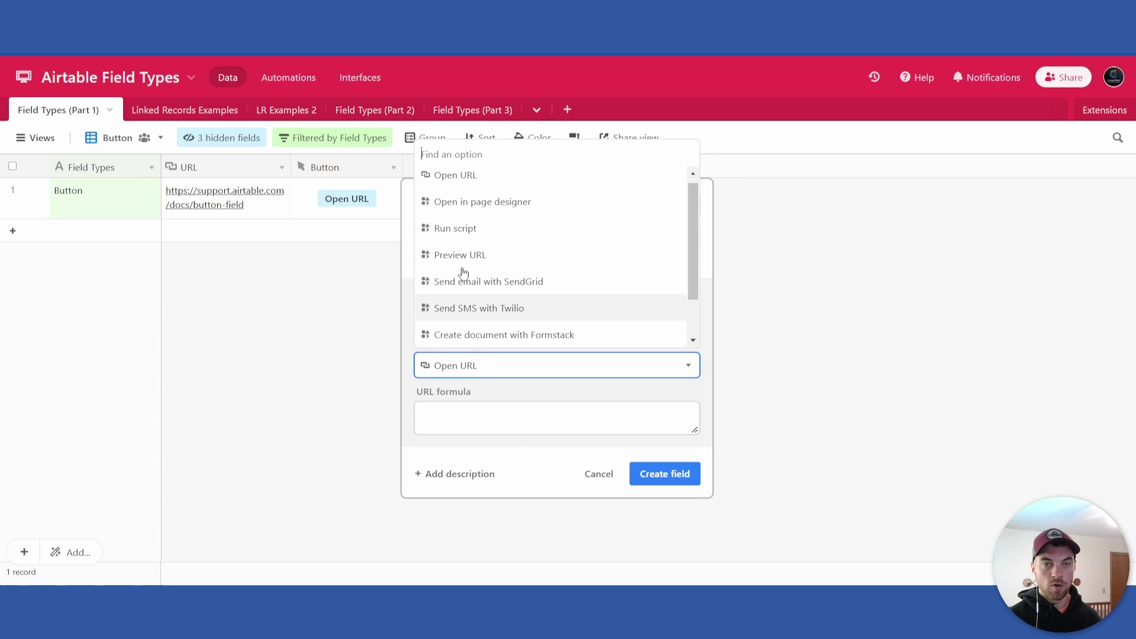
{"action": "scroll", "coordinate": [681, 195], "scroll_direction": "up", "scroll_amount": 1}
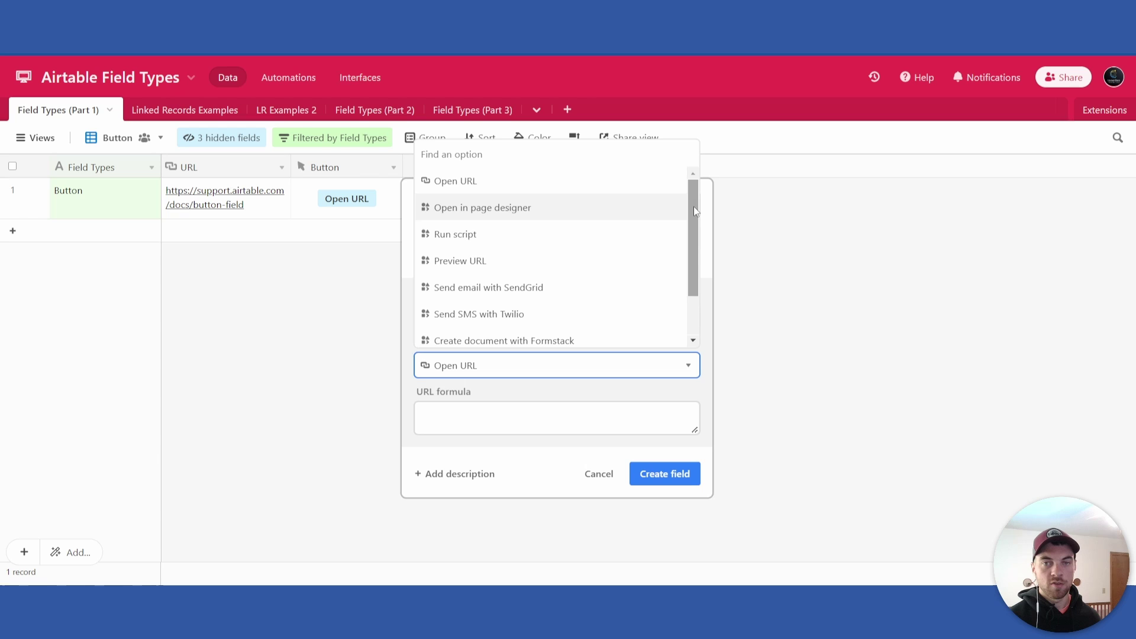
{"action": "left_click", "coordinate": [463, 181]}
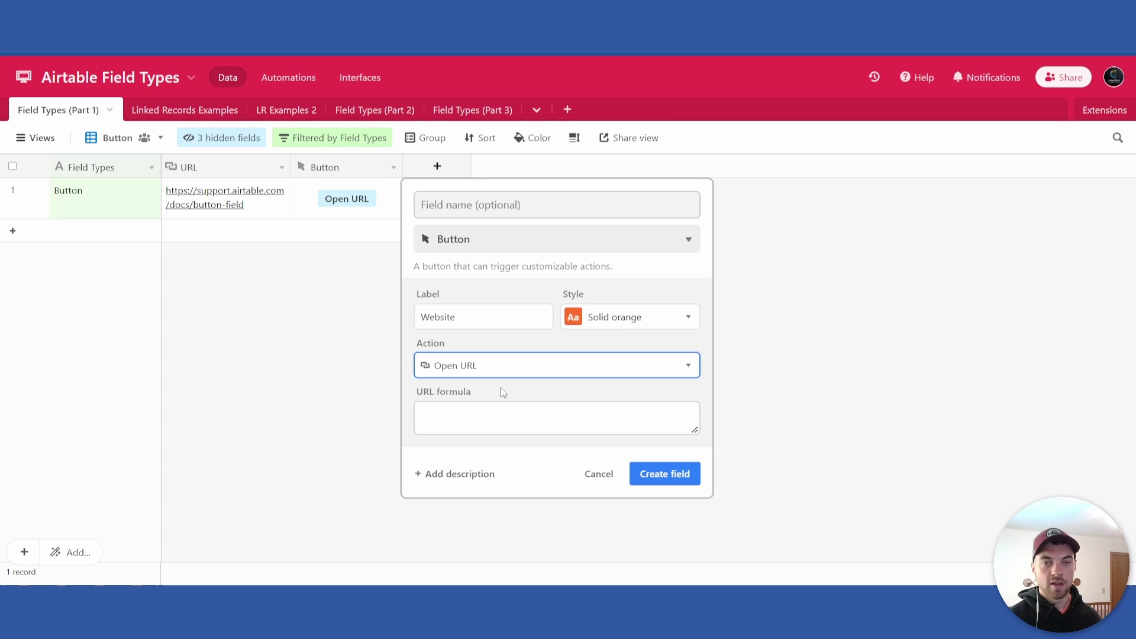
{"action": "left_click", "coordinate": [499, 415]}
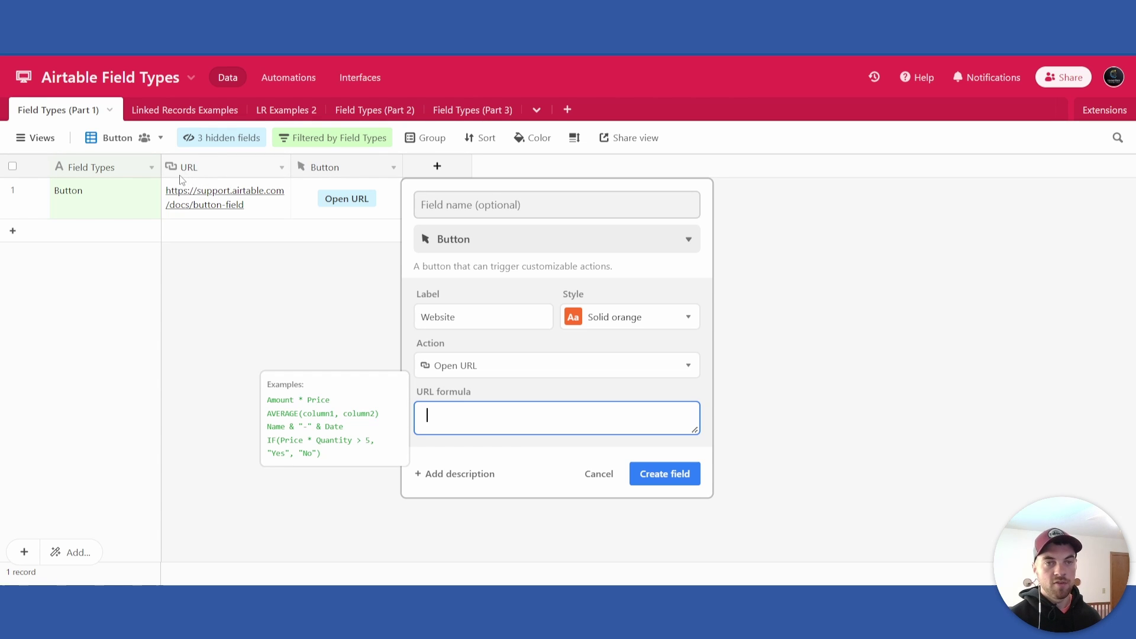
{"action": "type", "text": "url"}
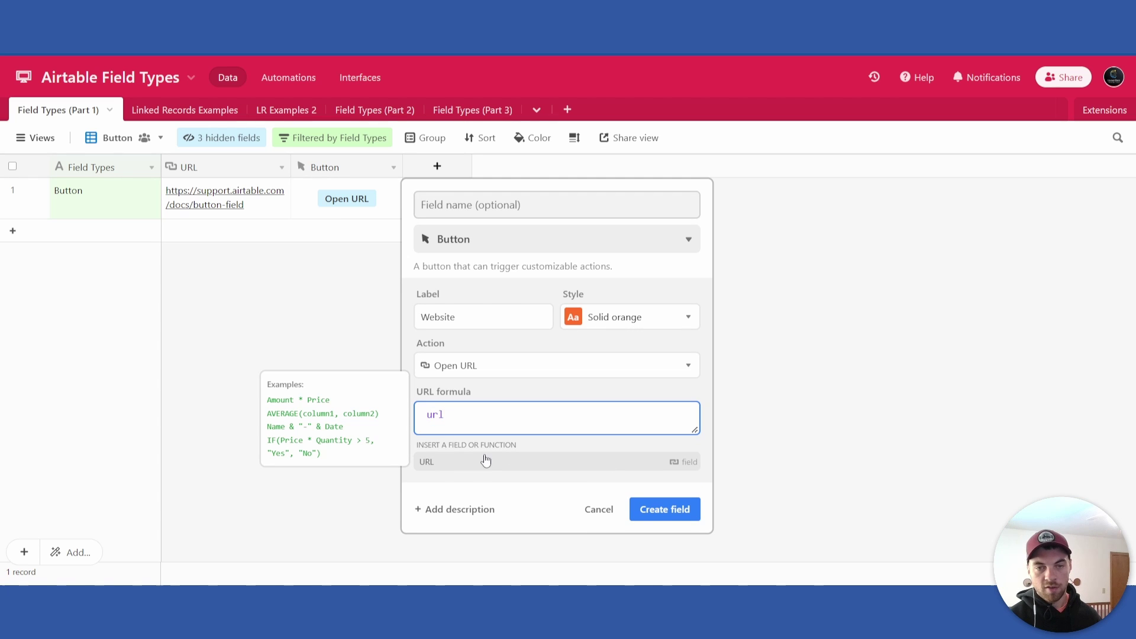
{"action": "left_click", "coordinate": [483, 462]}
{"action": "left_click", "coordinate": [672, 476]}
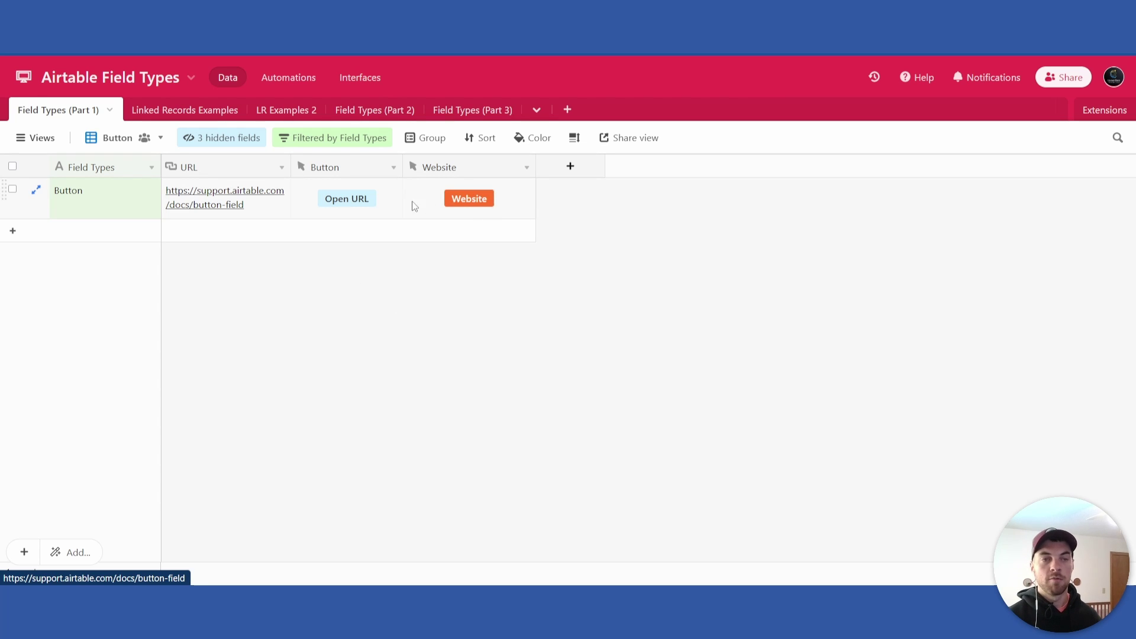
Delete the Website button field from the table
{"action": "right_click", "coordinate": [438, 171]}
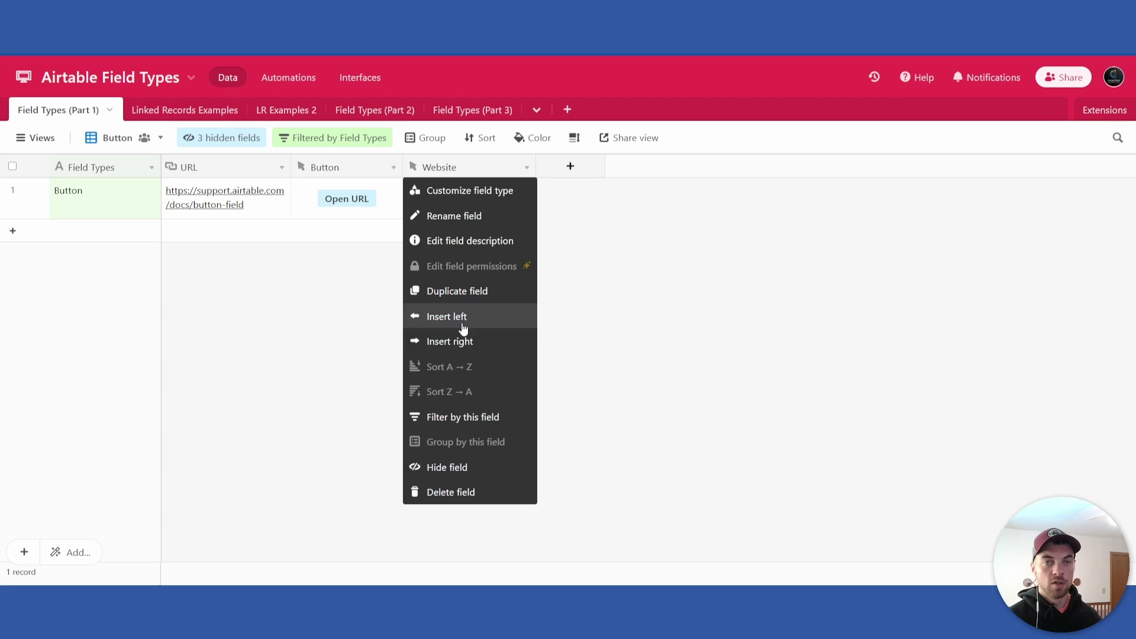
{"action": "left_click", "coordinate": [460, 498]}
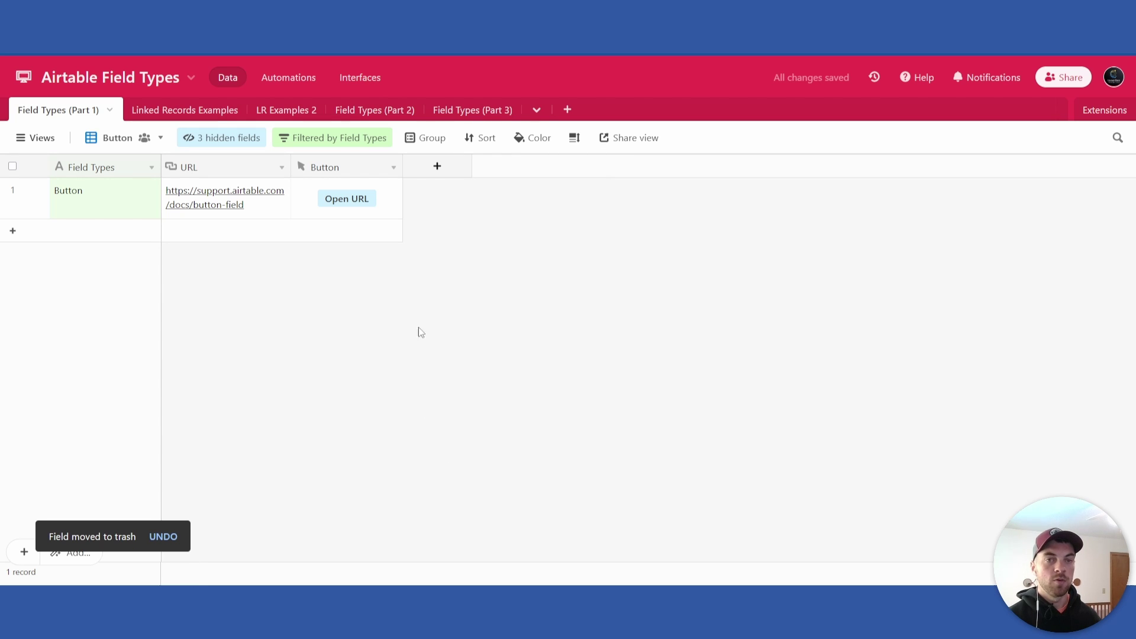
Switch the base to the Autonumber view
{"action": "left_click", "coordinate": [43, 138]}
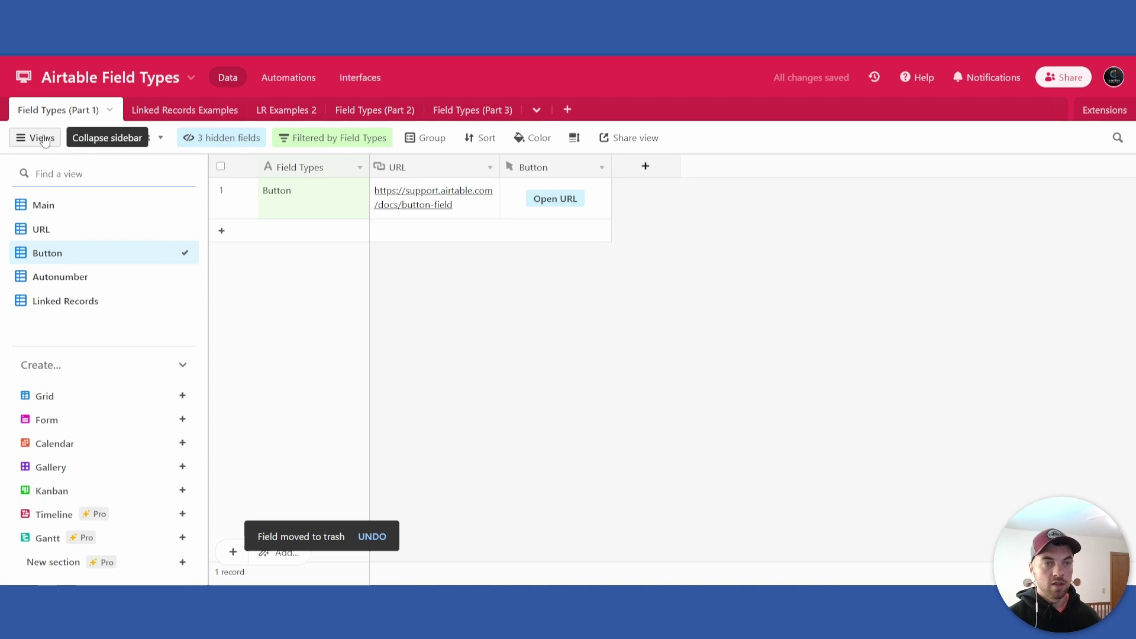
{"action": "left_click", "coordinate": [84, 283]}
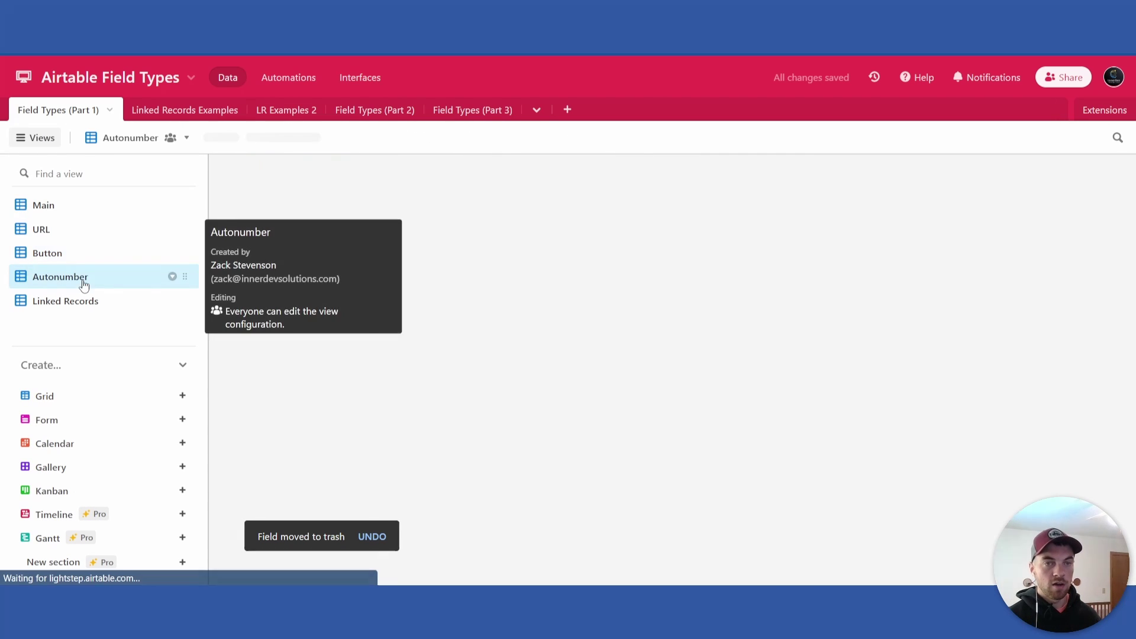
{"action": "left_click", "coordinate": [37, 139]}
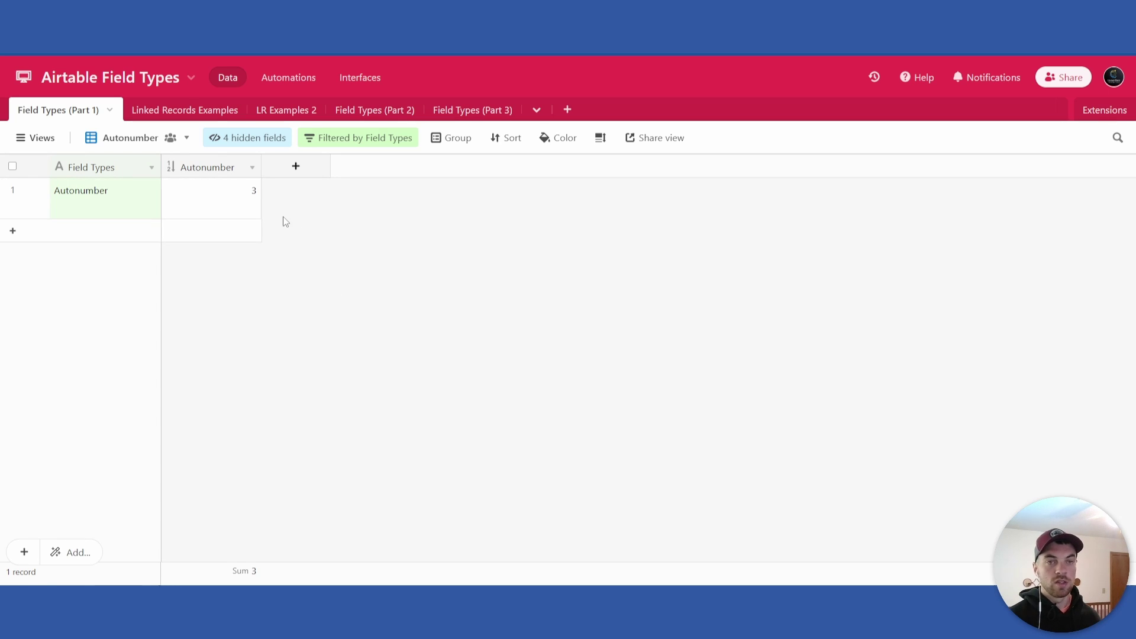
Add two new test records to the Autonumber table
{"action": "left_click", "coordinate": [13, 232]}
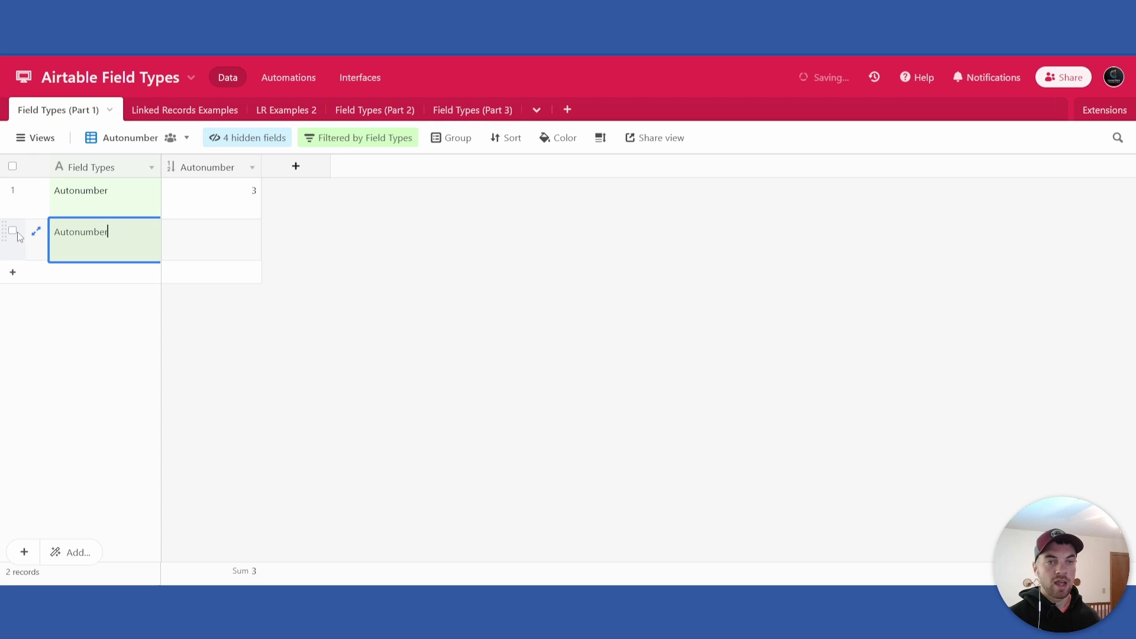
{"action": "left_click", "coordinate": [252, 254]}
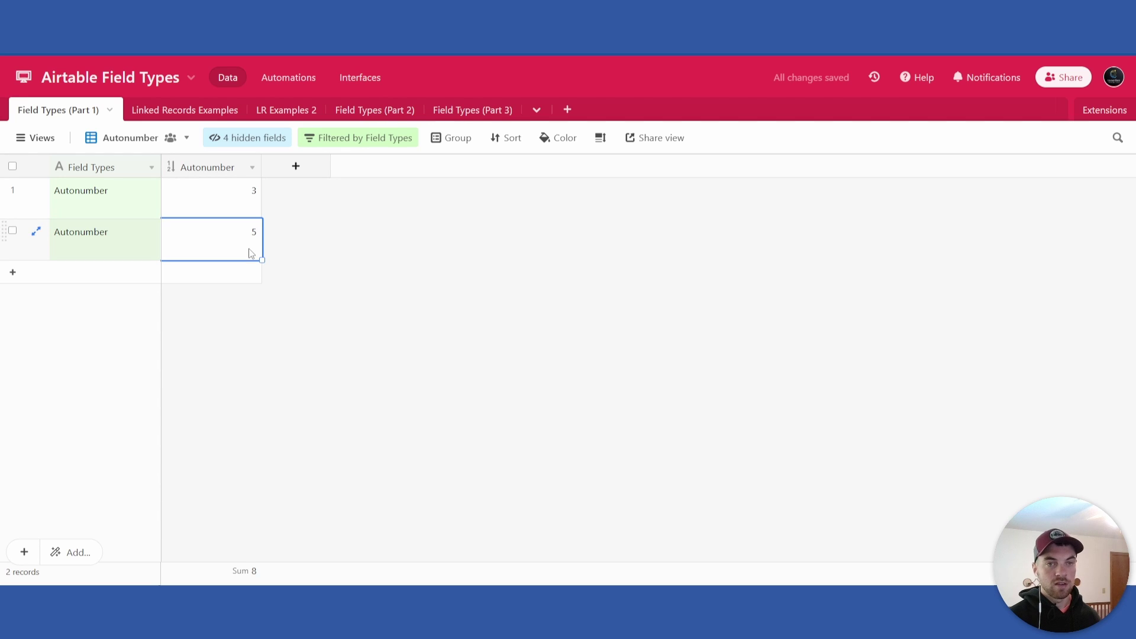
{"action": "left_click", "coordinate": [17, 278]}
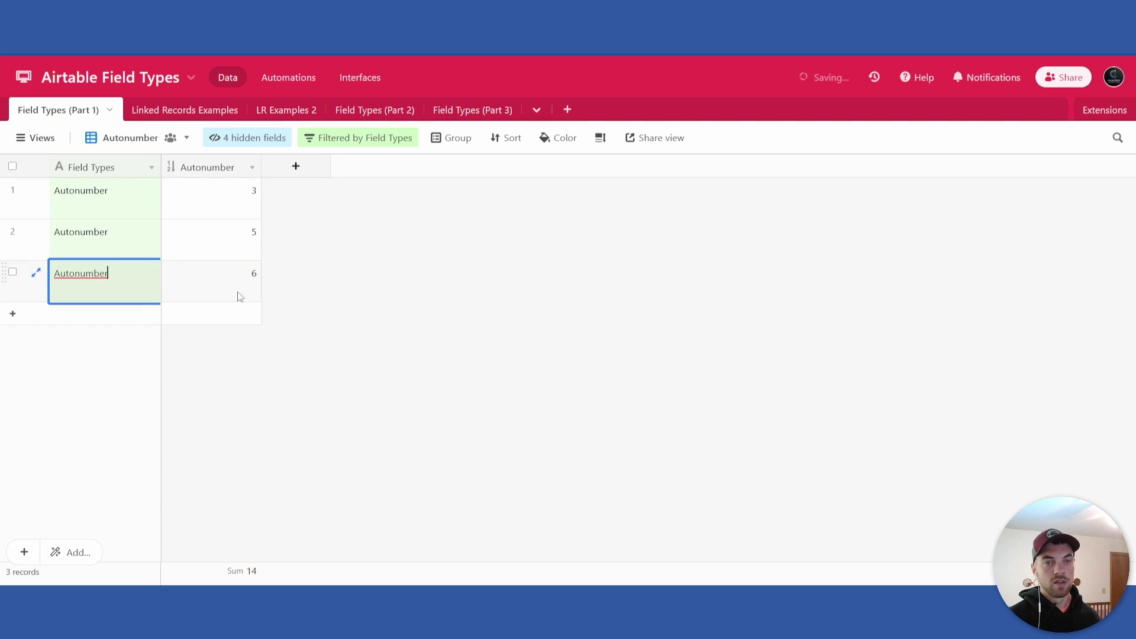
{"action": "left_click", "coordinate": [373, 324]}
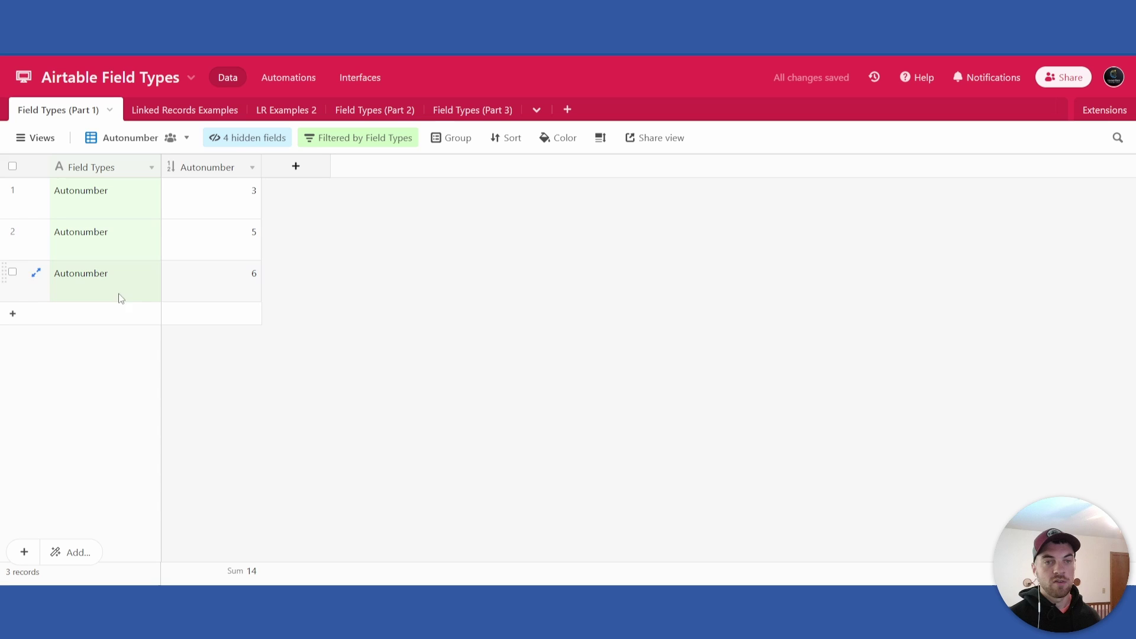
Delete records numbered 5 and 6, then add a new record, which gets number 7
{"action": "right_click", "coordinate": [14, 238]}
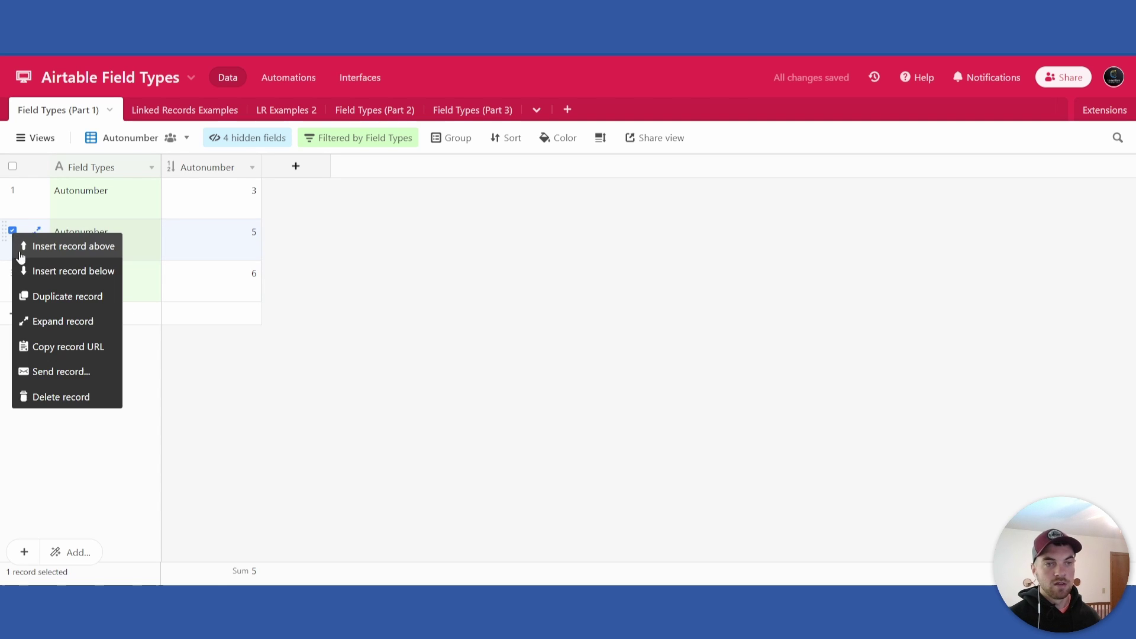
{"action": "left_click", "coordinate": [56, 395]}
{"action": "left_click", "coordinate": [688, 375]}
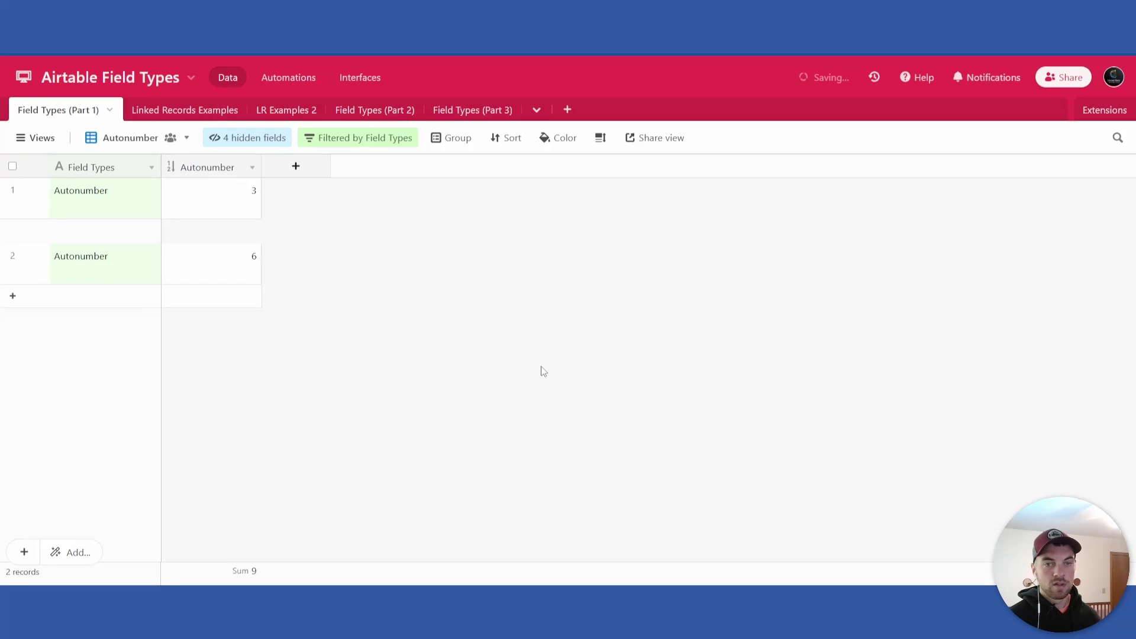
{"action": "left_click", "coordinate": [66, 242]}
{"action": "right_click", "coordinate": [66, 243]}
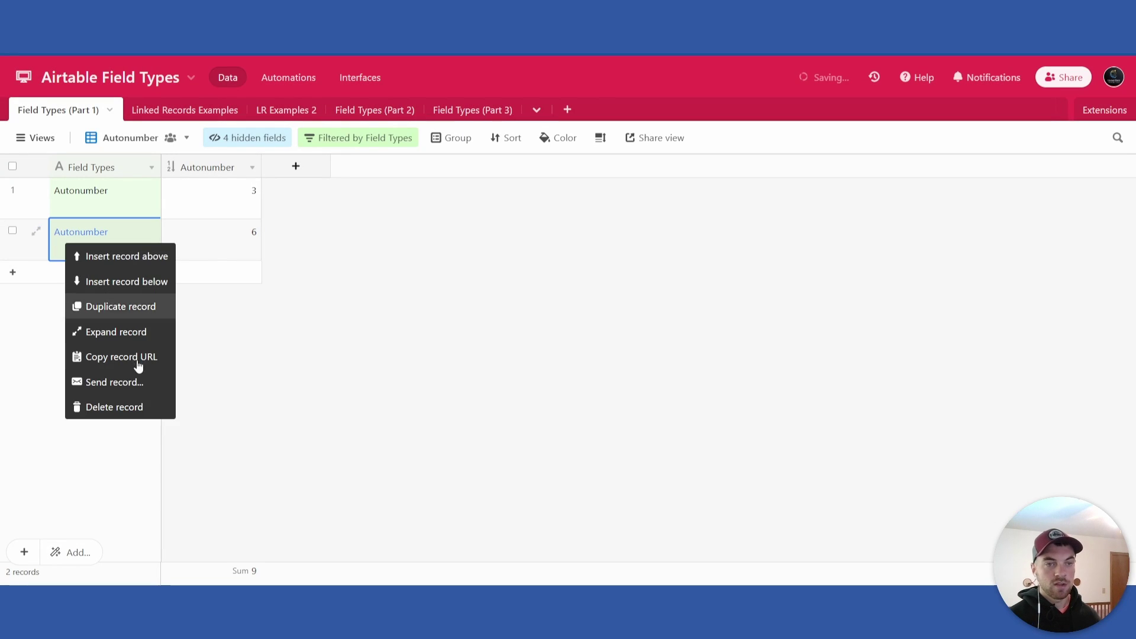
{"action": "left_click", "coordinate": [143, 406]}
{"action": "left_click", "coordinate": [654, 374]}
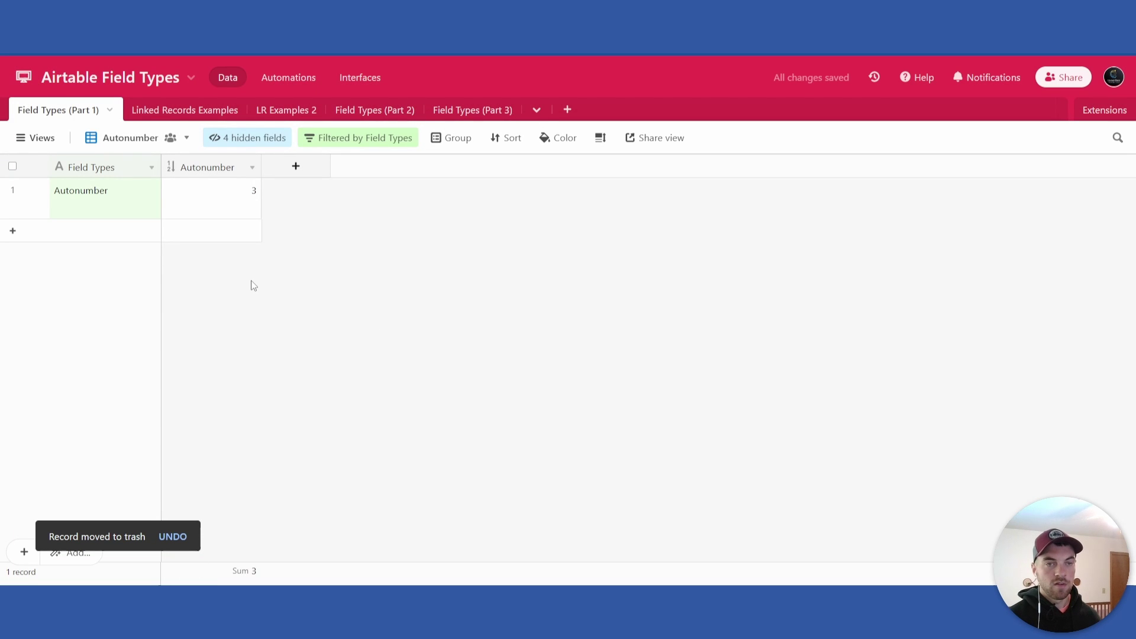
{"action": "left_click", "coordinate": [13, 232]}
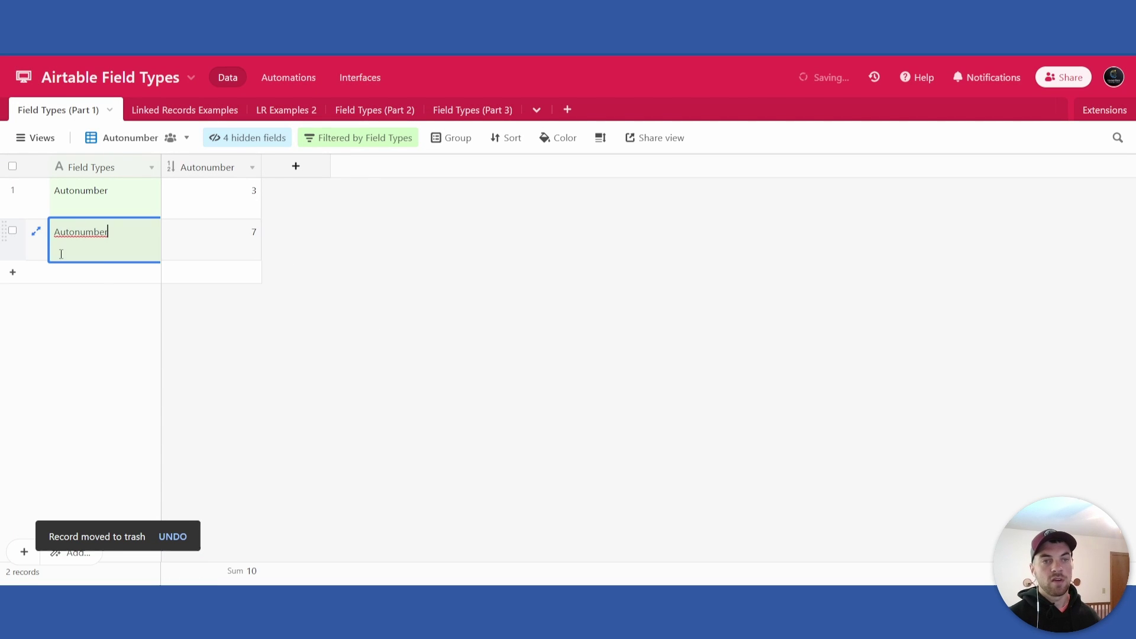
{"action": "left_click", "coordinate": [336, 296]}
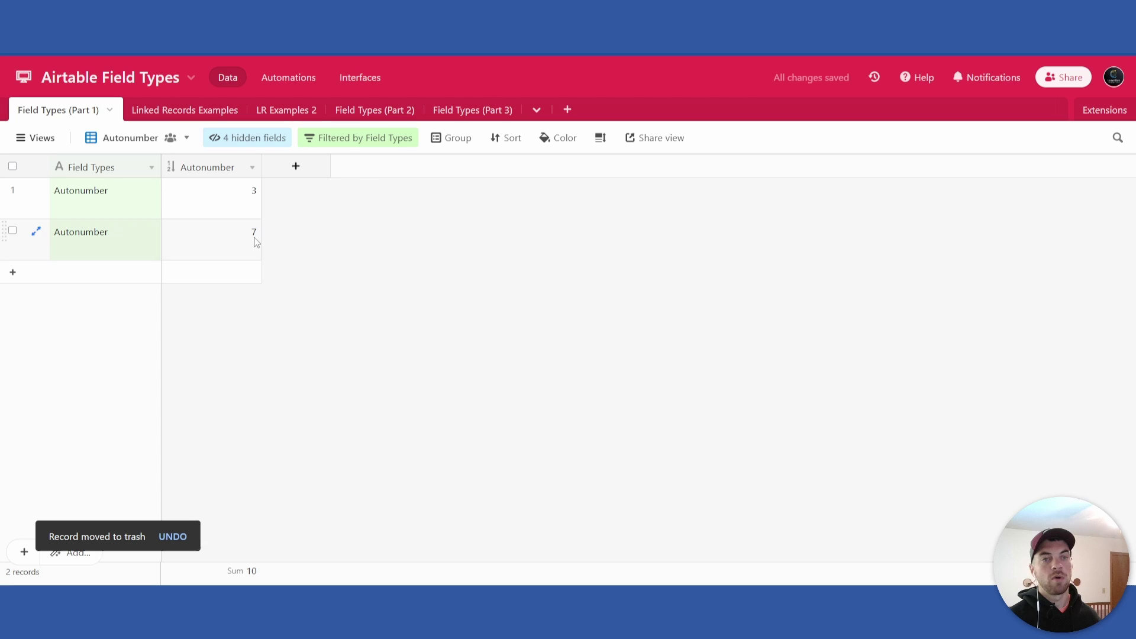